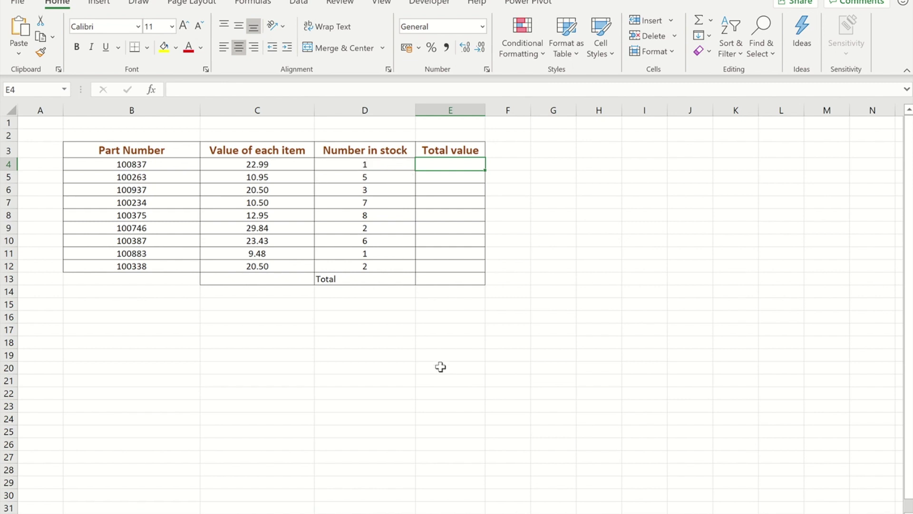
Enter =C4*D4 in E4 so the first part's total value is 22.99
text(=)
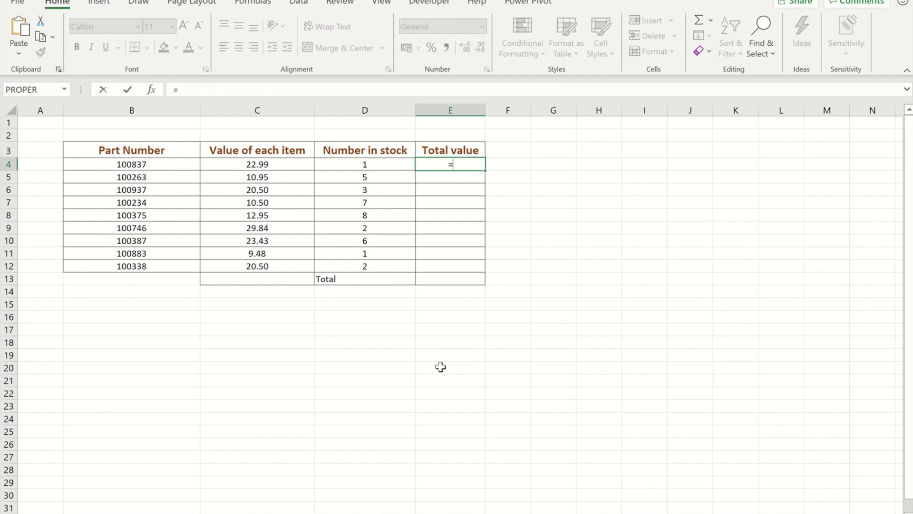
click(257, 163)
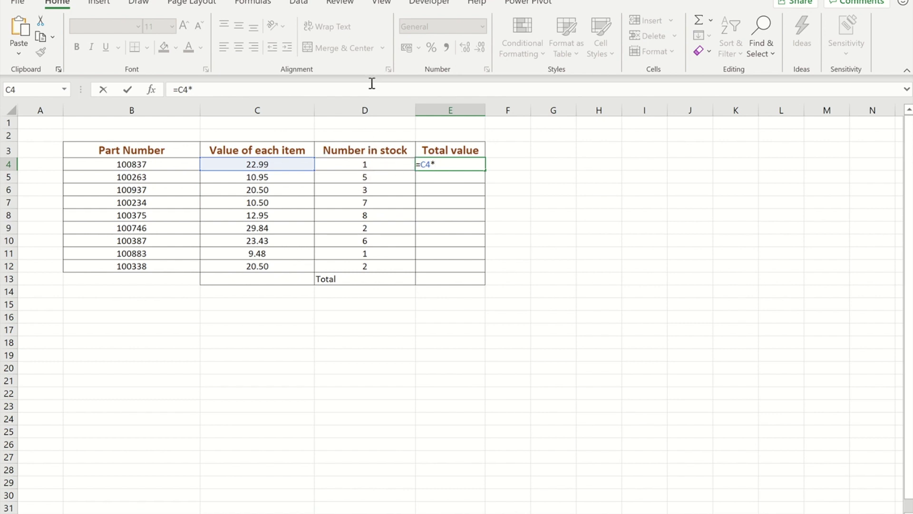
click(365, 163)
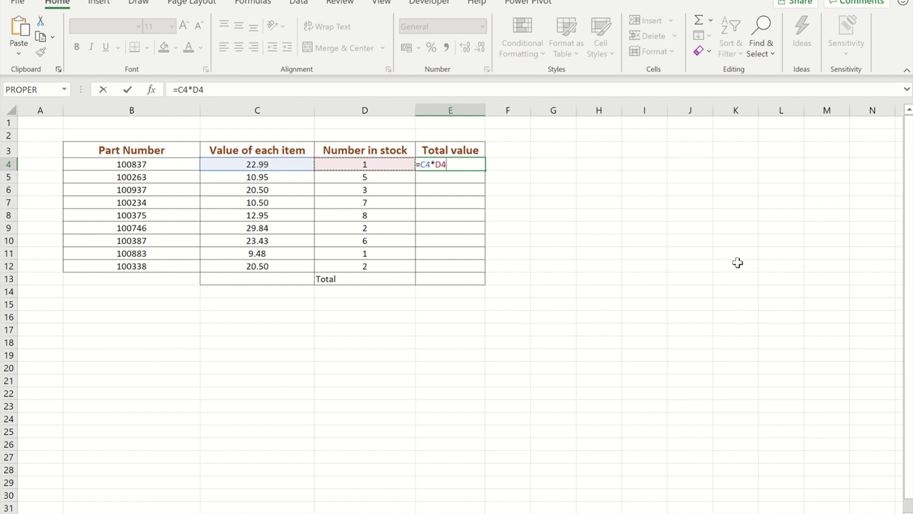
key(ctrl+Return)
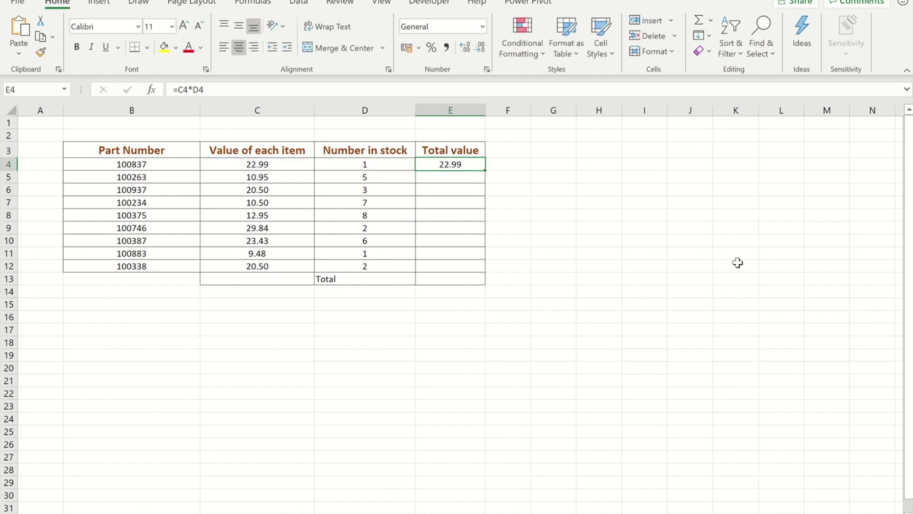
Fill the total value formula down to E12 and delete the #VALUE! formula from E13
double_click(485, 172)
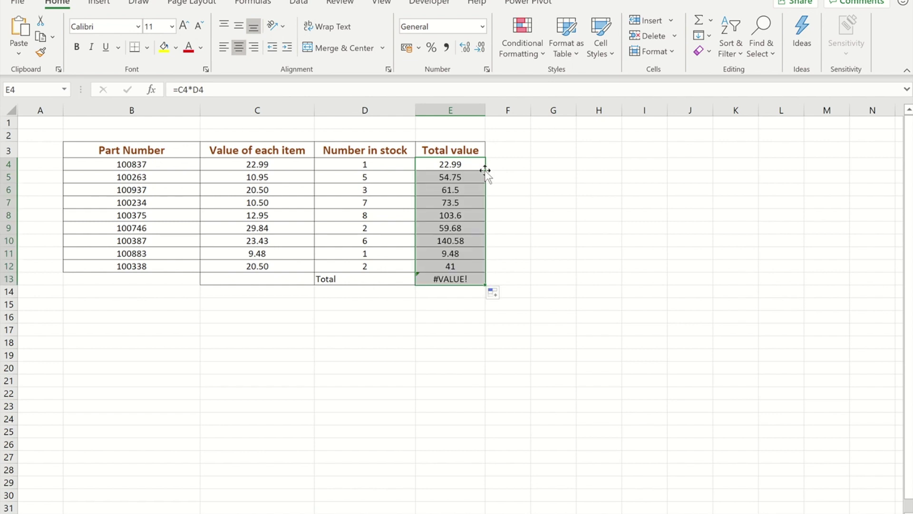
click(452, 280)
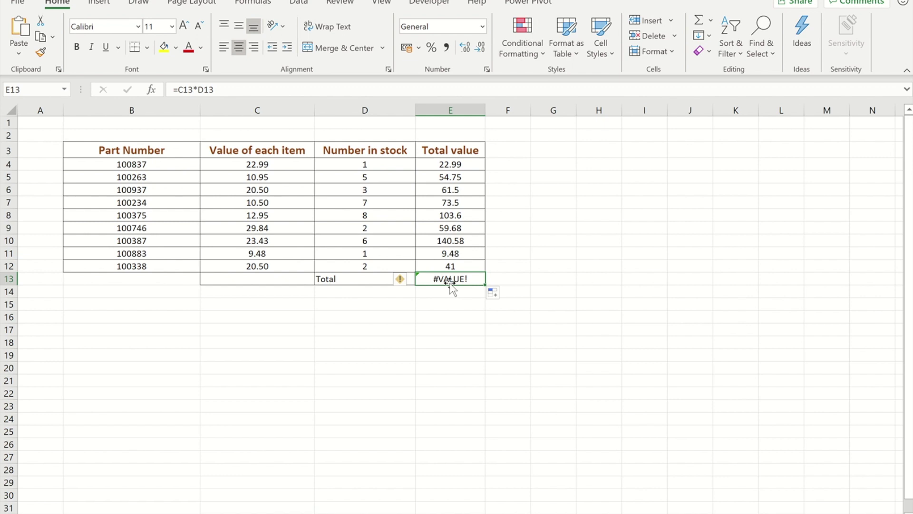
key(Delete)
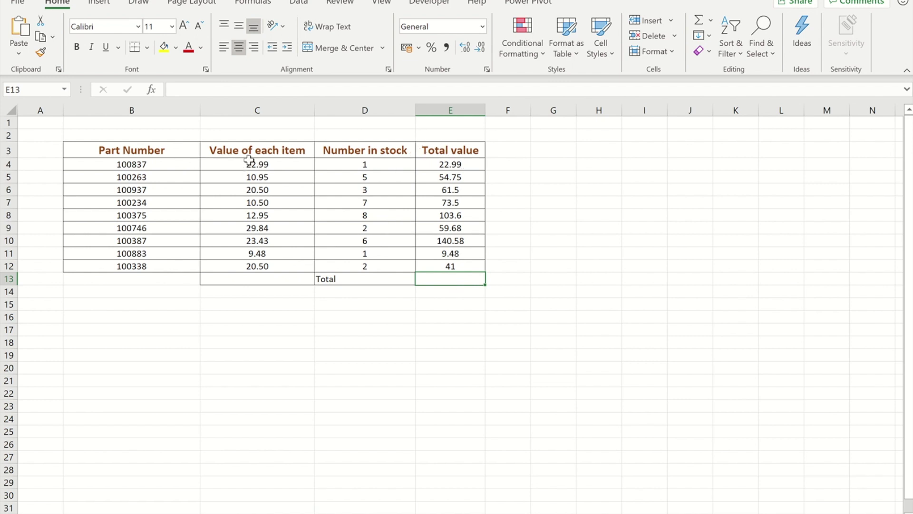
click(512, 165)
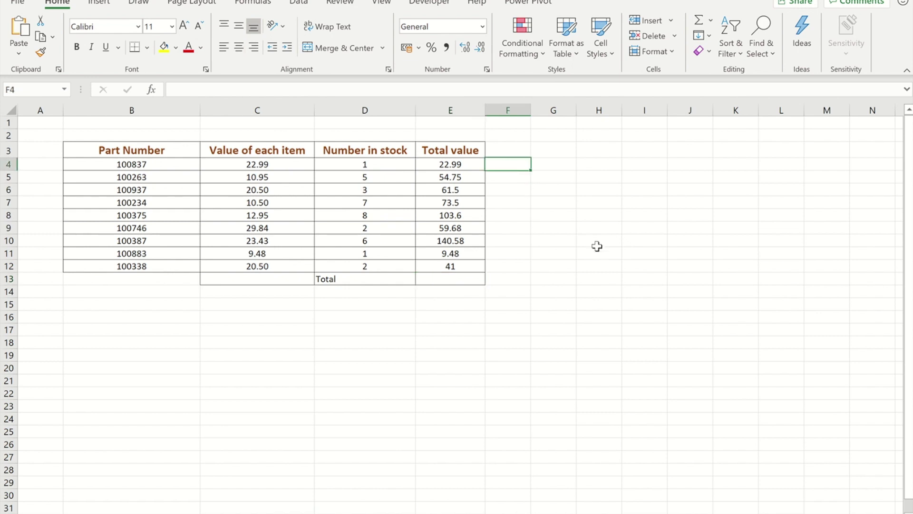
Enter the hard-coded =22.99*1 in F4, then clear the filled copies from F5 through F13
text(=)
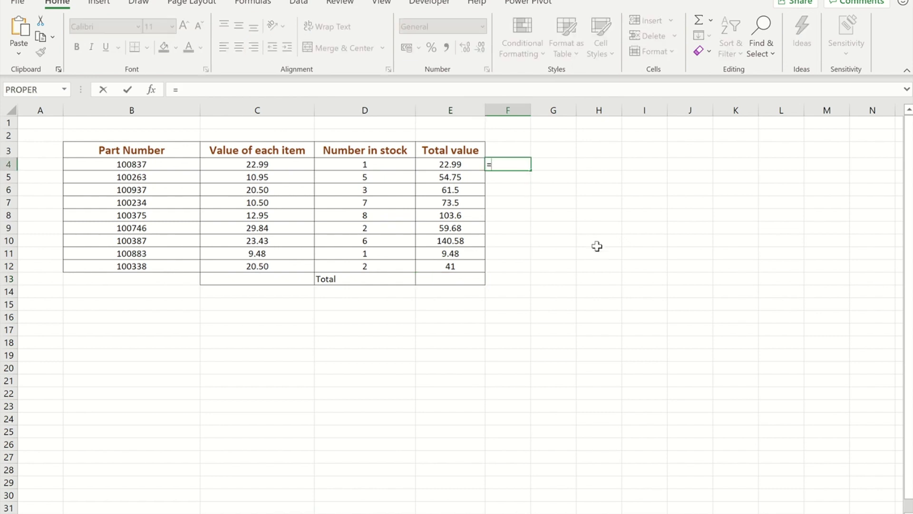
text(22.99*1)
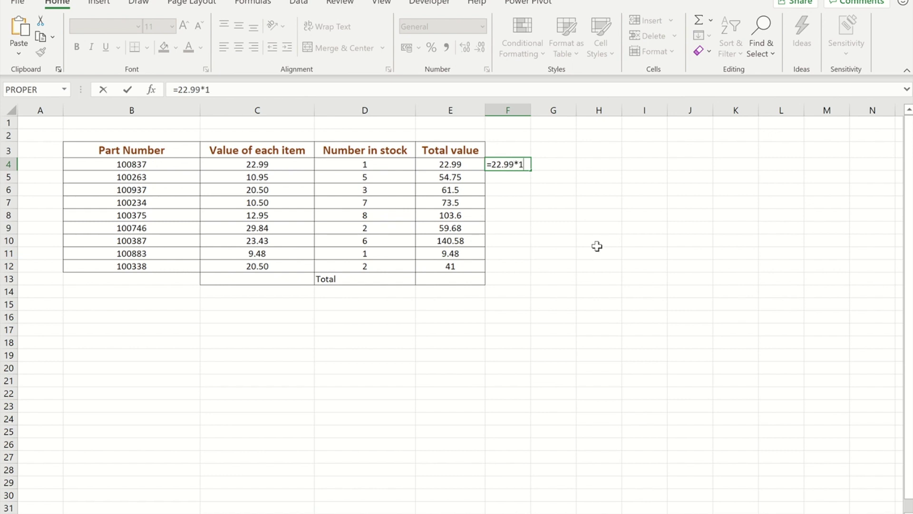
key(ctrl+Return)
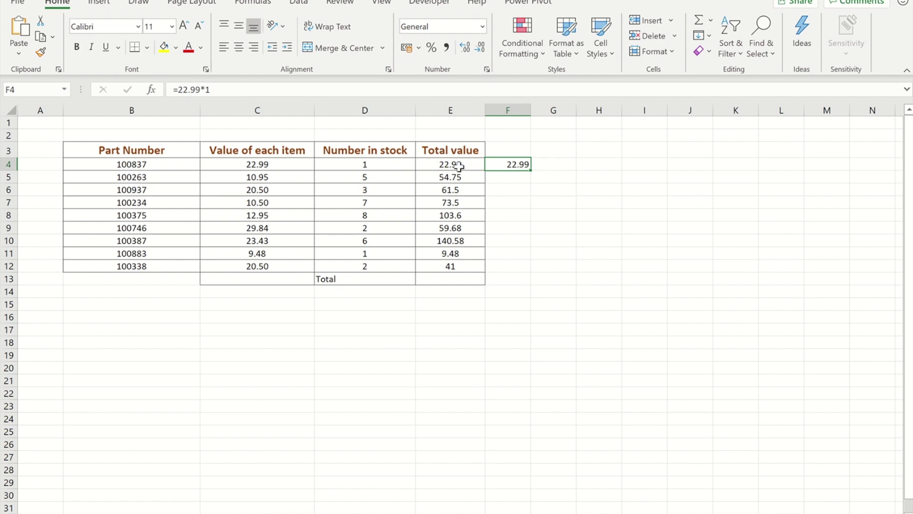
double_click(531, 171)
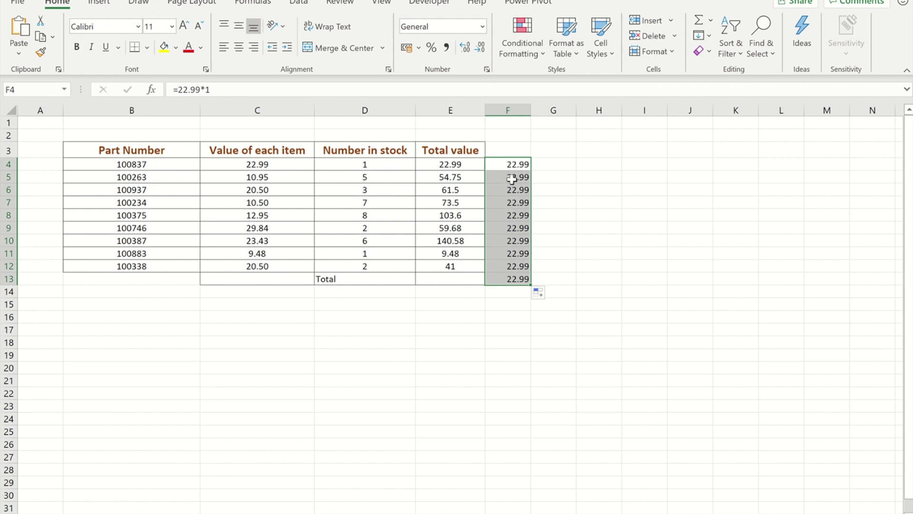
drag(512, 181, 502, 276)
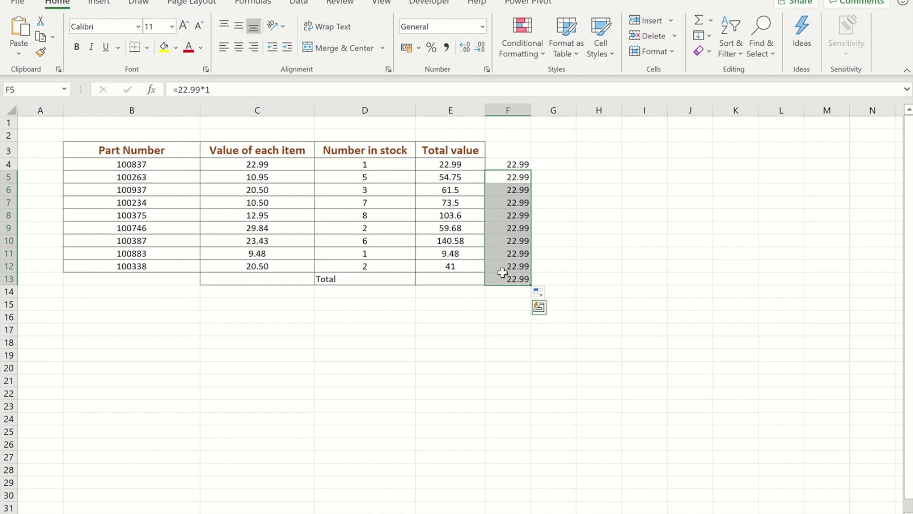
key(Delete)
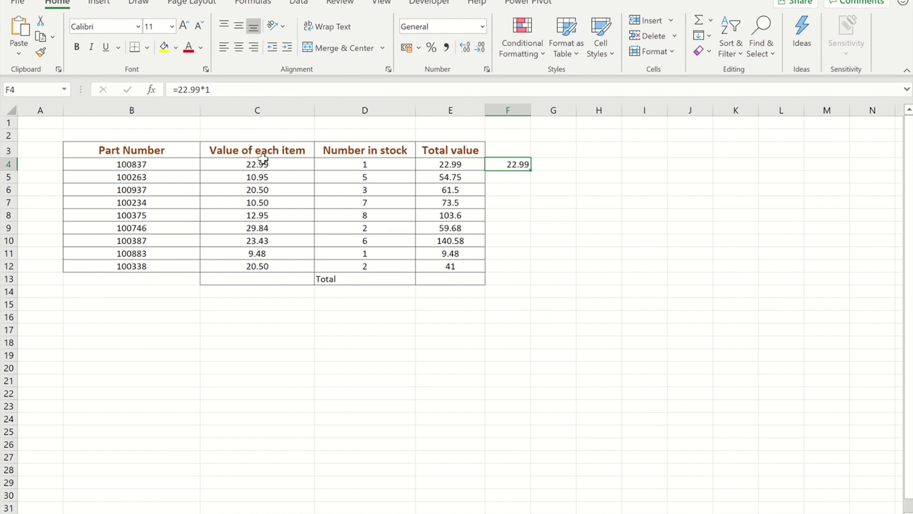
Change part 100837's stock in D4 to 2, making its total value 45.98
click(365, 165)
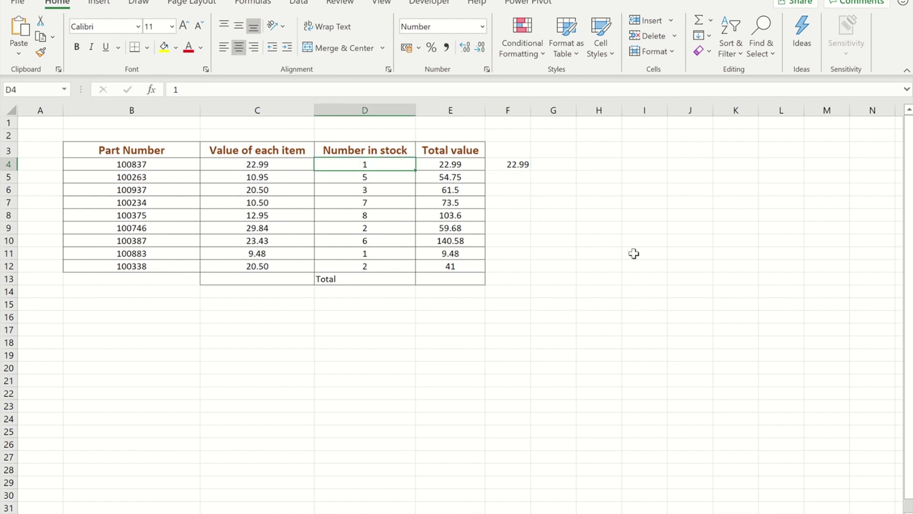
text(2)
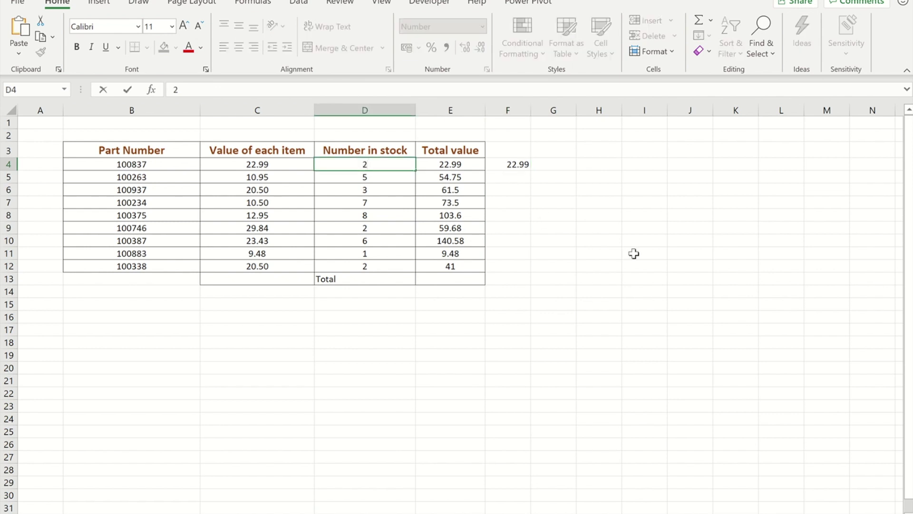
key(ctrl+Return)
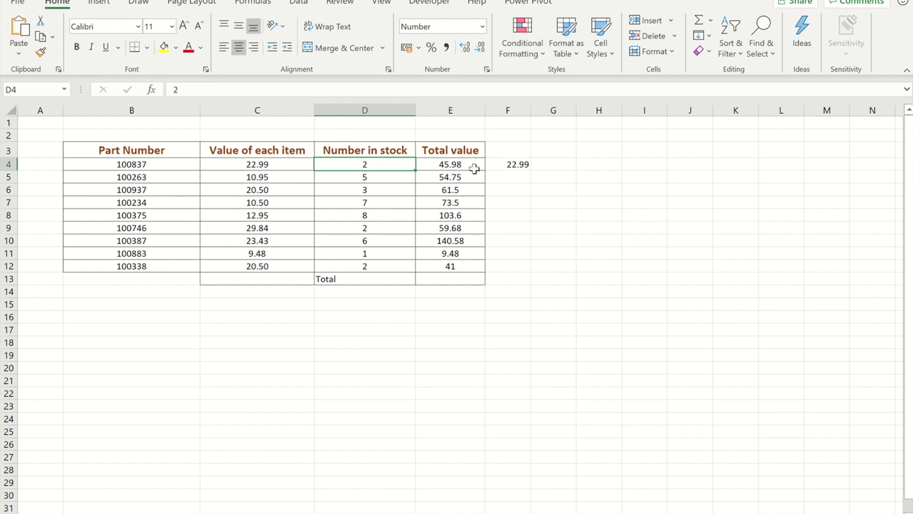
Delete the fixed =22.99*1 value from F4
click(517, 166)
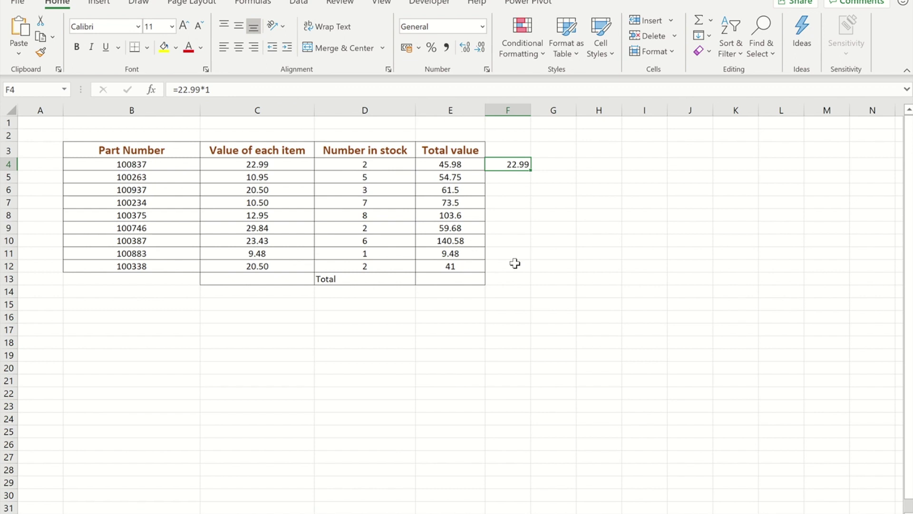
key(Delete)
click(447, 280)
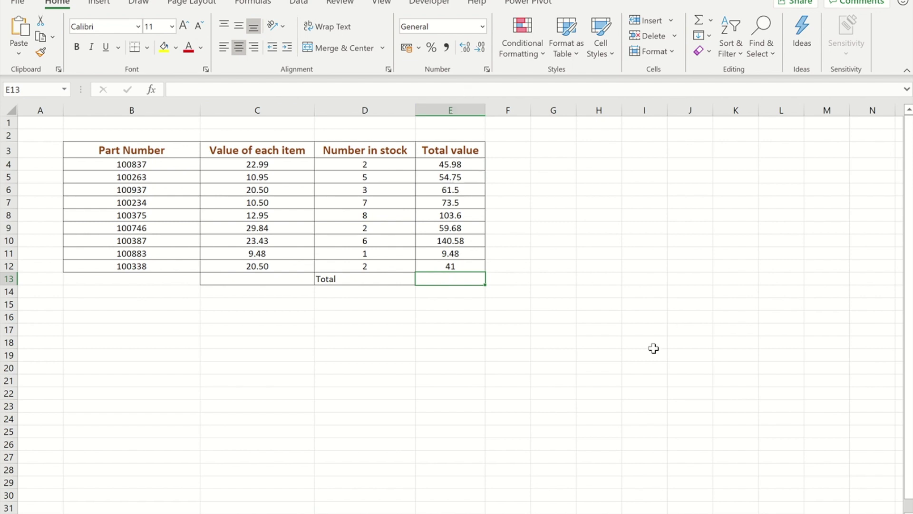
text(=)
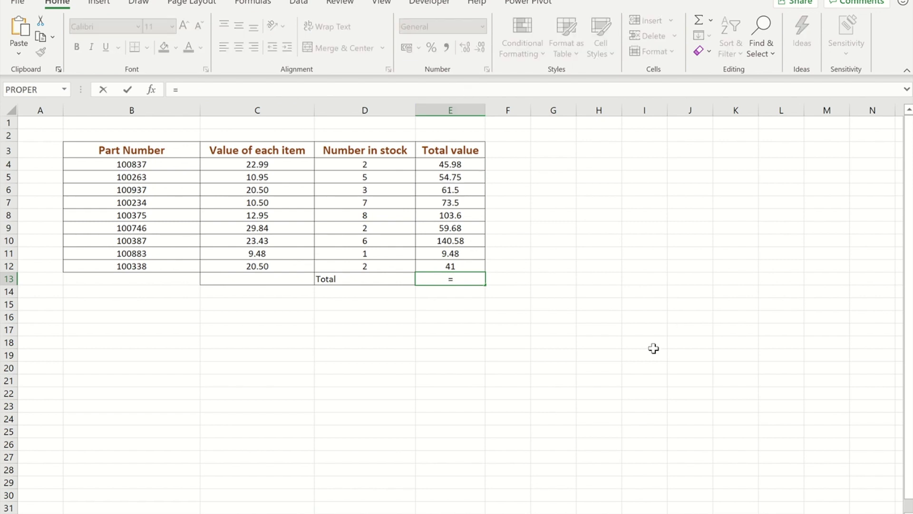
click(451, 164)
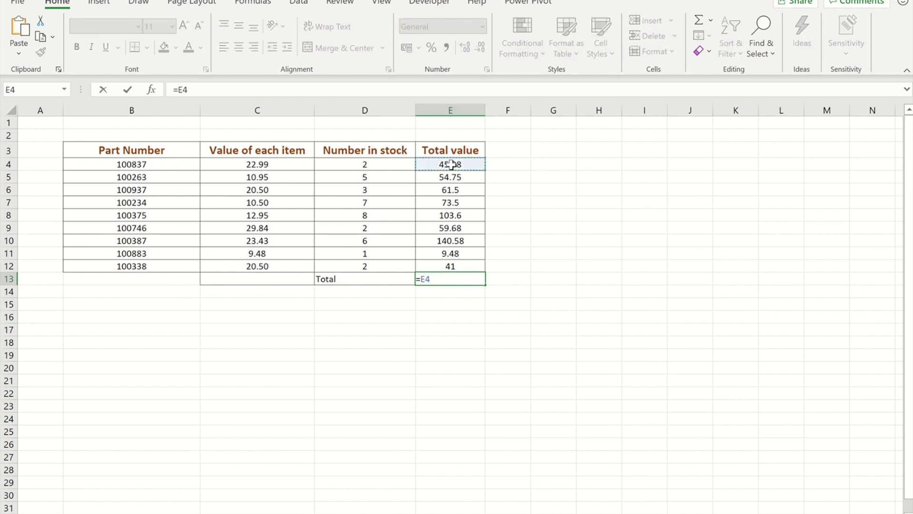
text(+)
key(Escape)
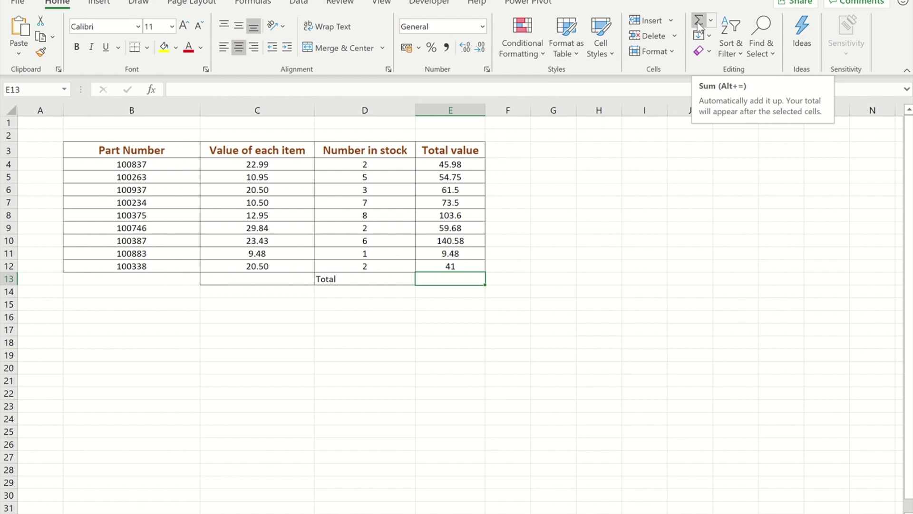
AutoSum the Total value column in E13, giving 590.07
click(698, 22)
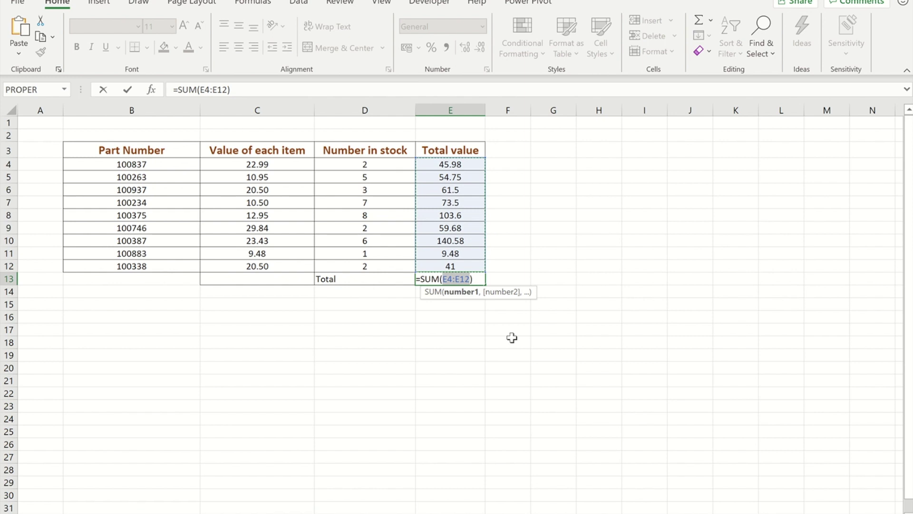
key(ctrl+Return)
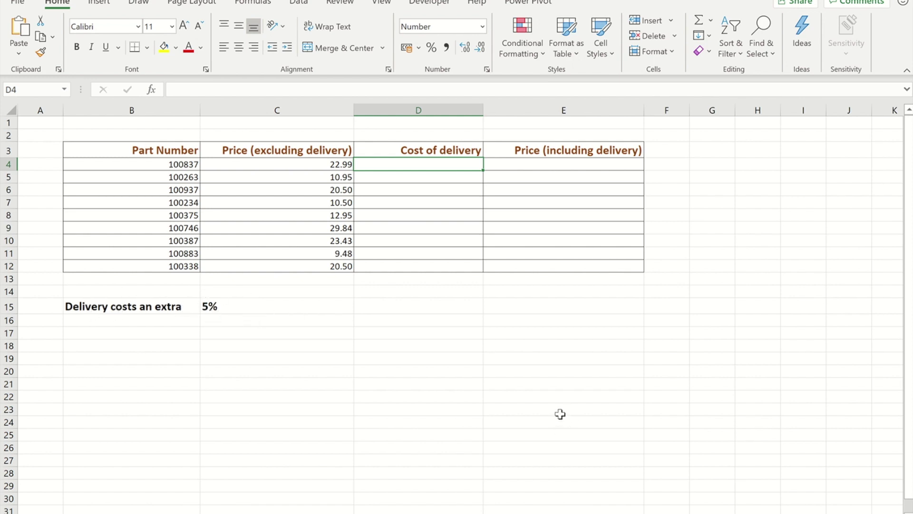
Enter =C4*C15 in D4 for a first delivery cost of 1.15
text(=)
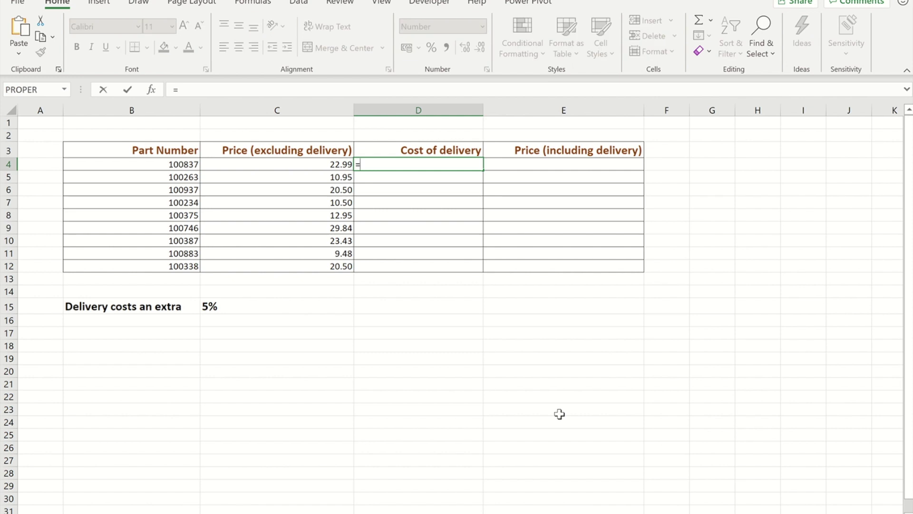
click(310, 164)
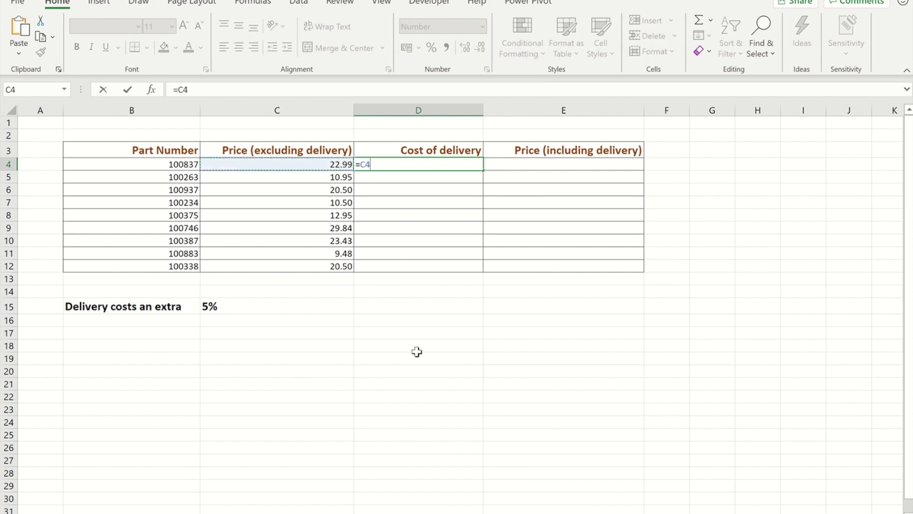
text(*)
click(228, 305)
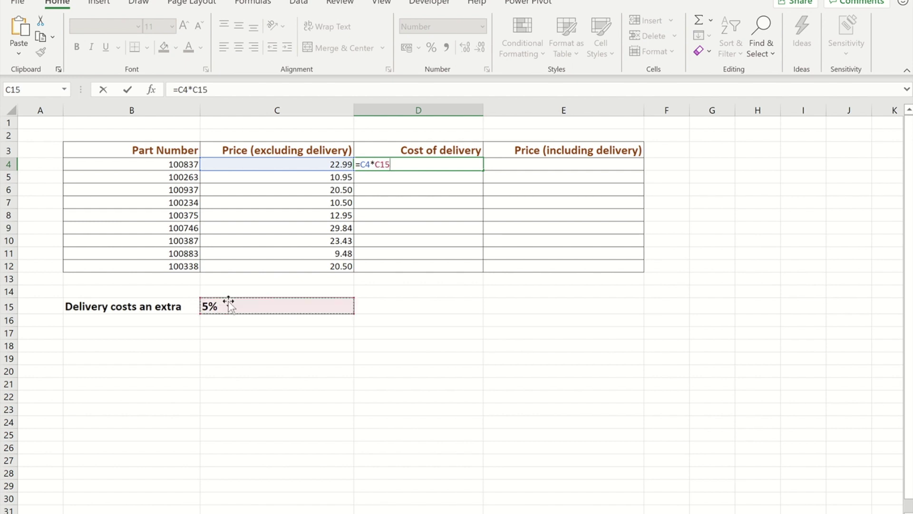
key(ctrl+Return)
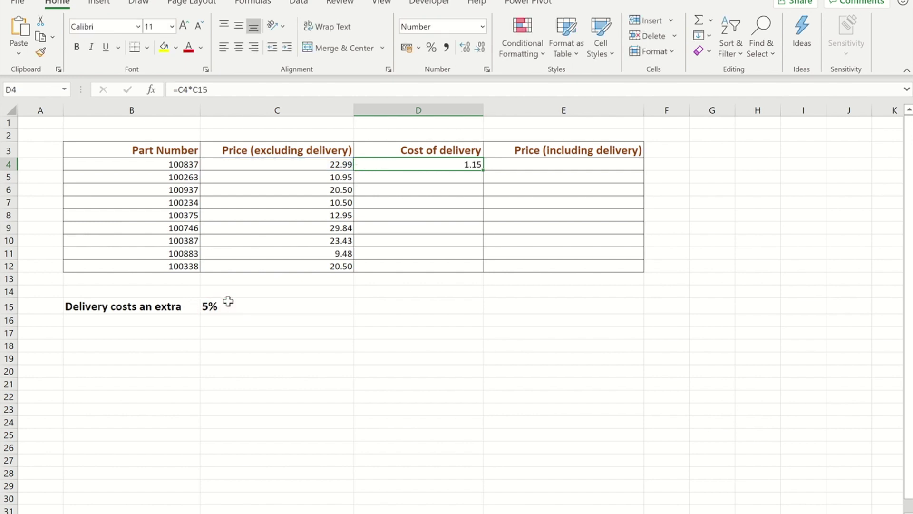
Fill the delivery cost formula down to D12, then compare the E4 and E5 formulas in the stock table
double_click(482, 173)
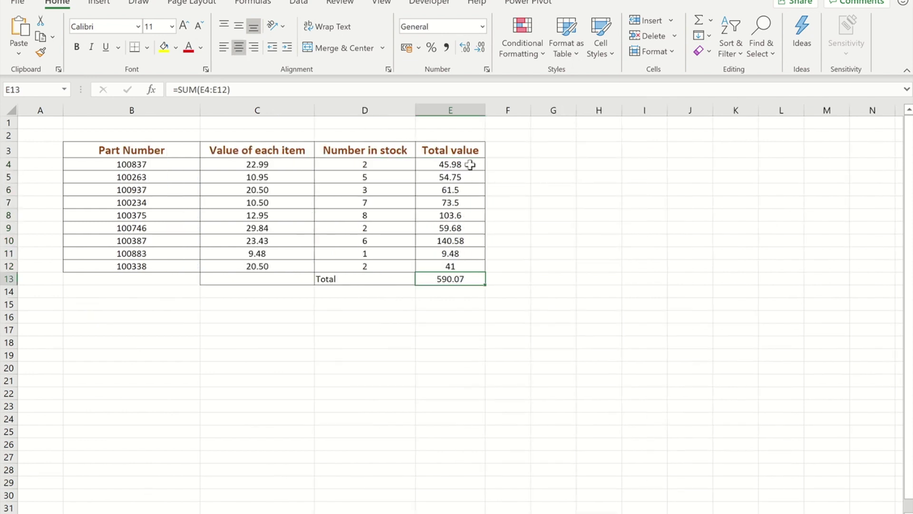
click(470, 165)
double_click(470, 164)
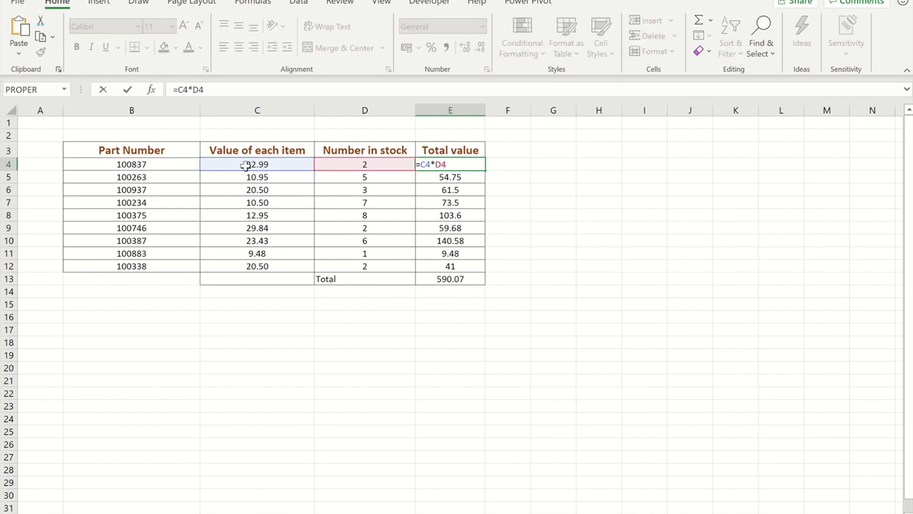
key(ctrl+Return)
click(467, 180)
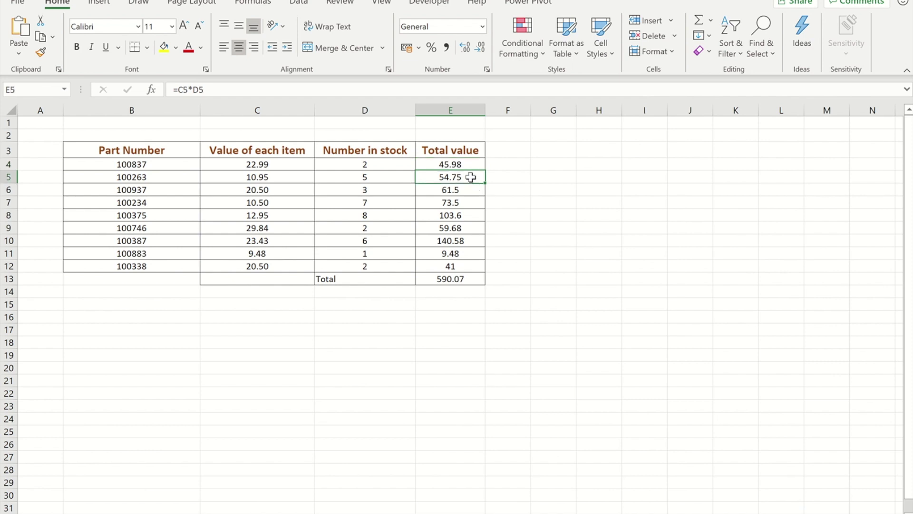
double_click(471, 178)
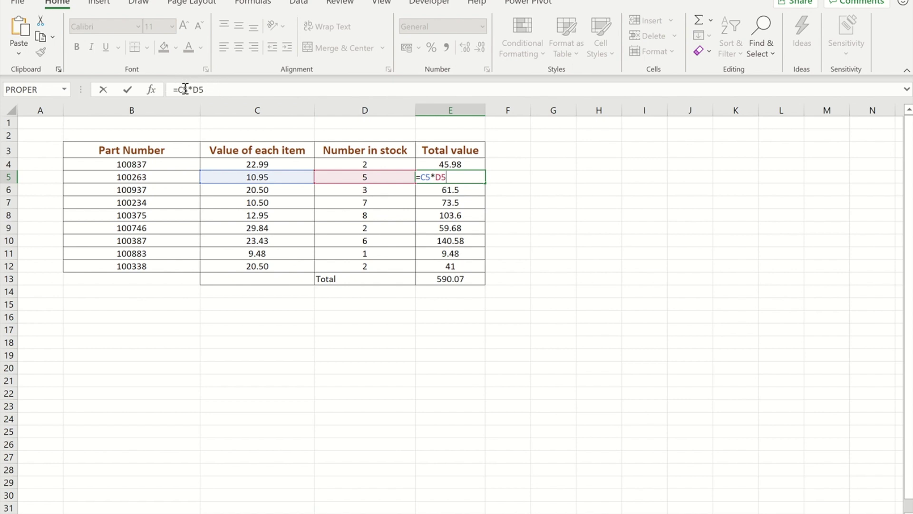
key(ctrl+Return)
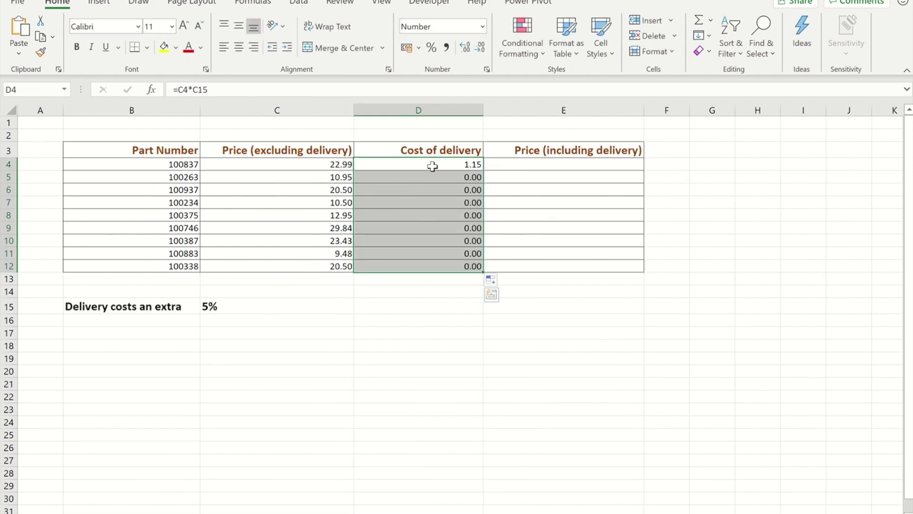
double_click(399, 164)
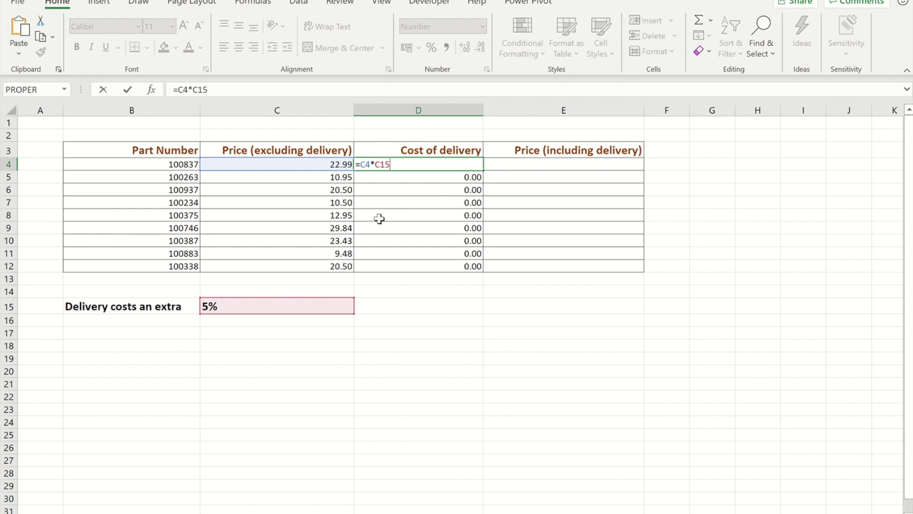
key(Escape)
double_click(416, 178)
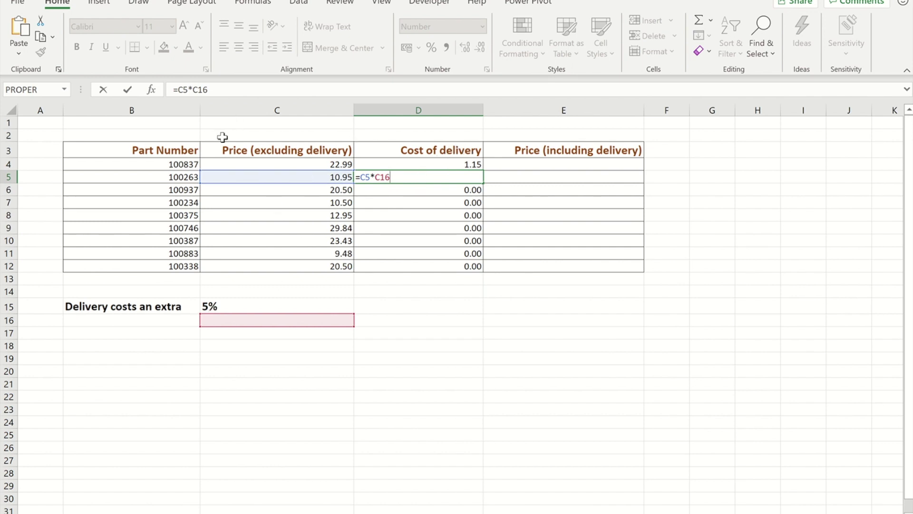
key(Escape)
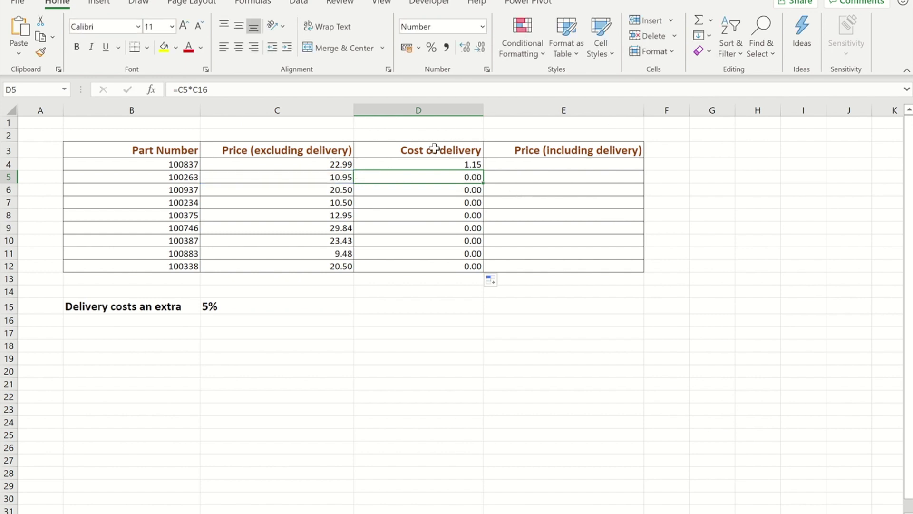
click(455, 164)
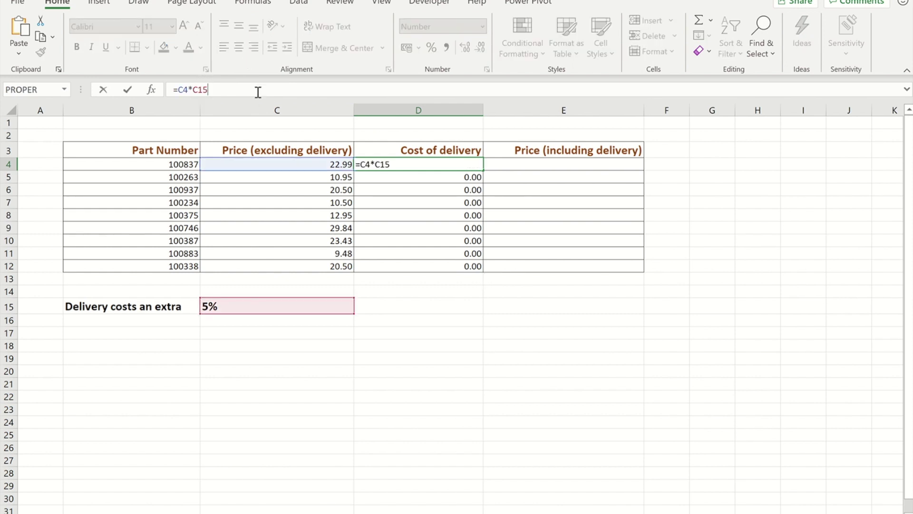
click(228, 89)
Lock the rate row in D4's formula so it reads =C4*C$15
key(F4)
key(F4)
key(F4)
key(F4)
key(F4)
key(F4)
key(ctrl+Return)
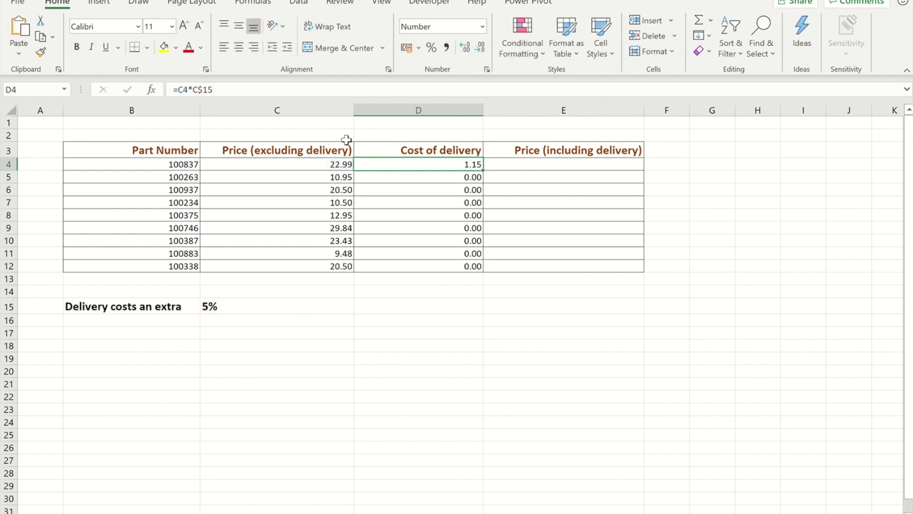
Fill =C4*C$15 down to D12 and verify that D4 and D7 both reference C$15
double_click(485, 170)
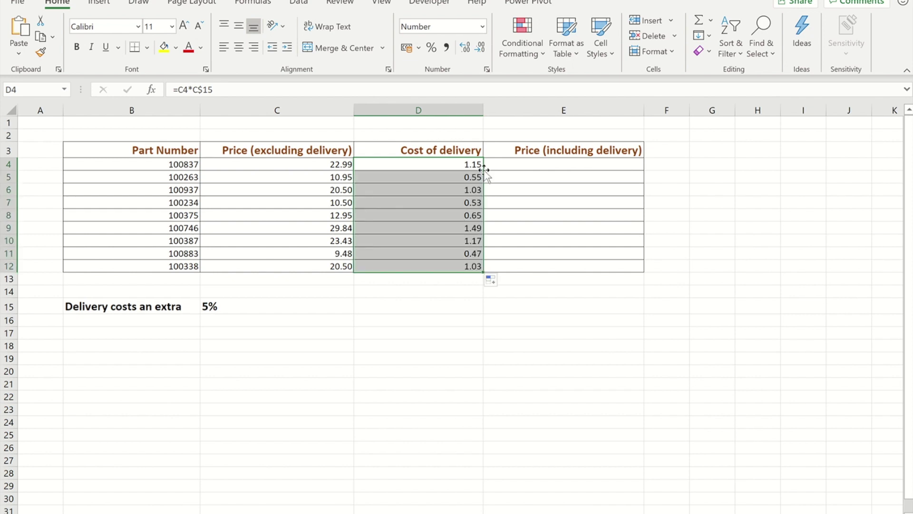
double_click(453, 164)
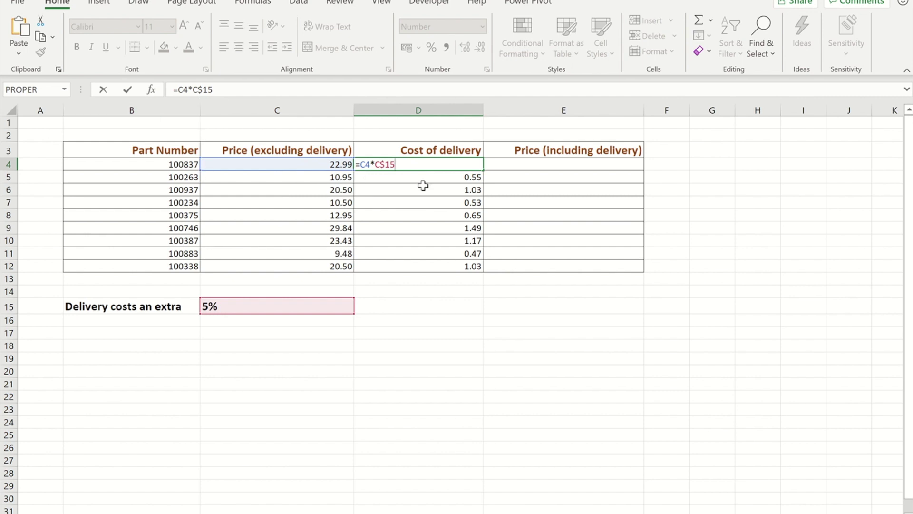
key(ctrl+Return)
double_click(416, 205)
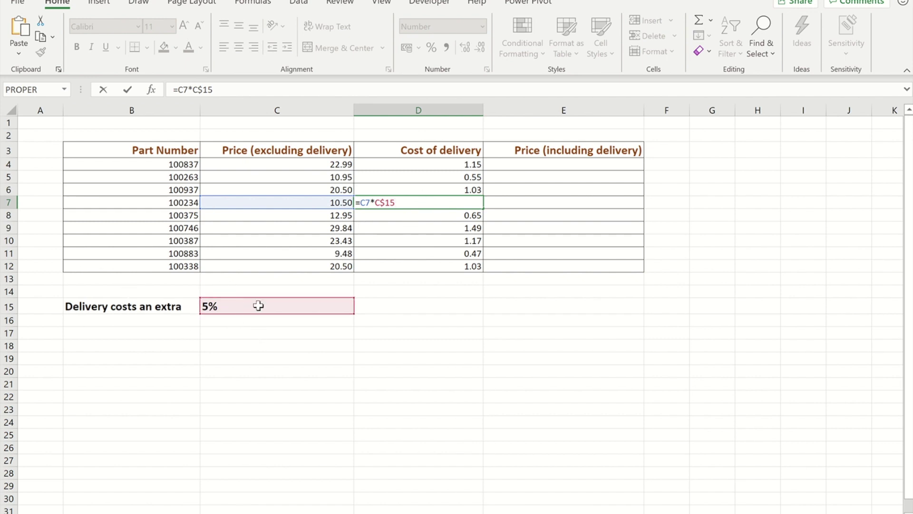
key(Return)
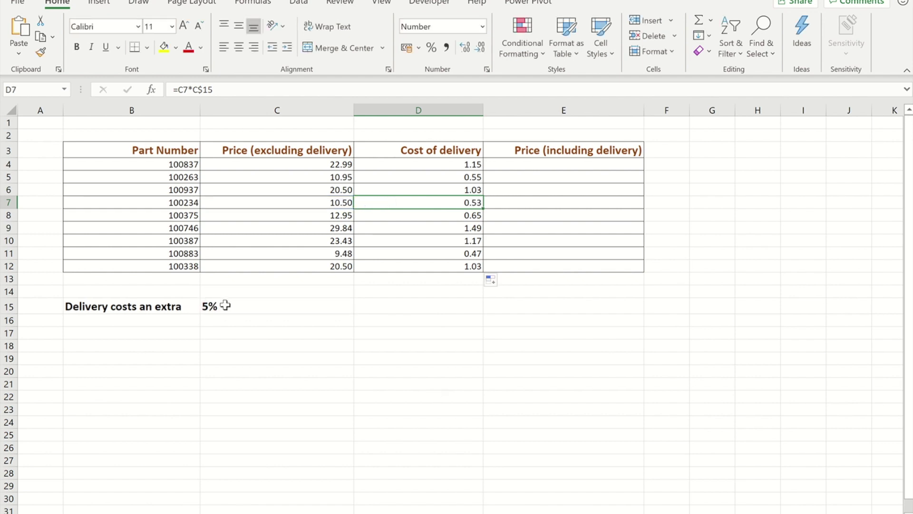
Change the delivery rate in C15 from 5% to 6%, making D4 show 1.38
click(230, 307)
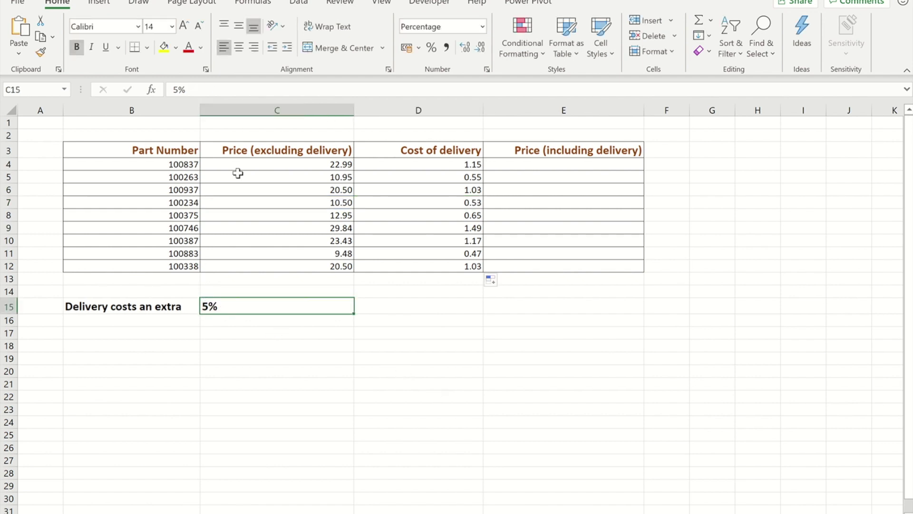
click(182, 90)
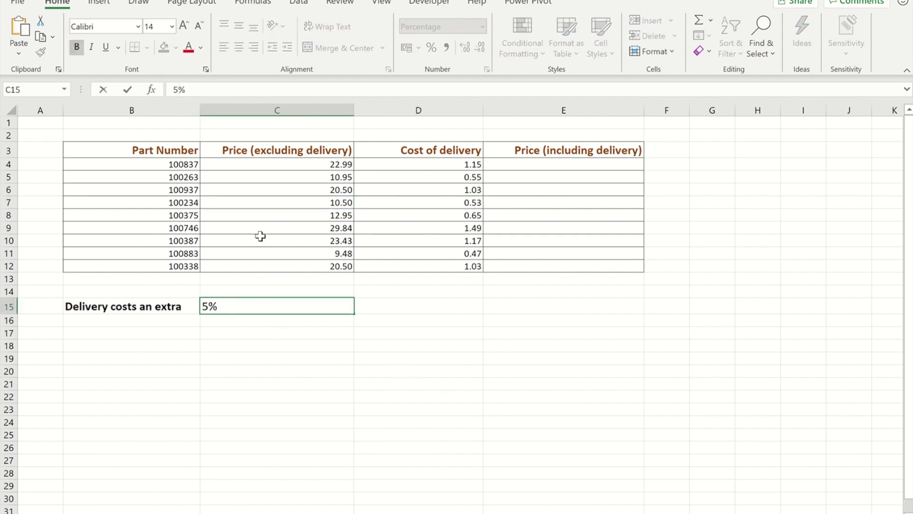
key(BackSpace)
text(6)
key(ctrl+Return)
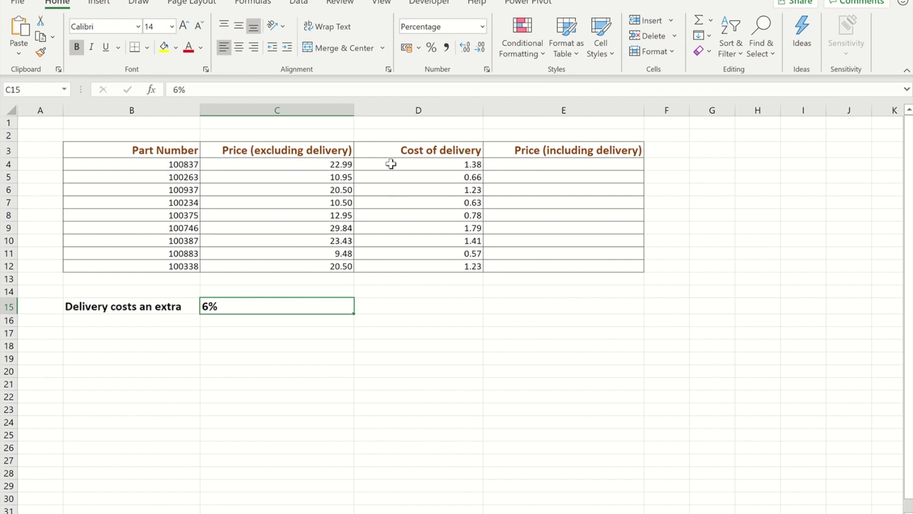
Enter =C4+D4 in E4 and fill it down to E12, giving 24.37 through 21.73
click(555, 166)
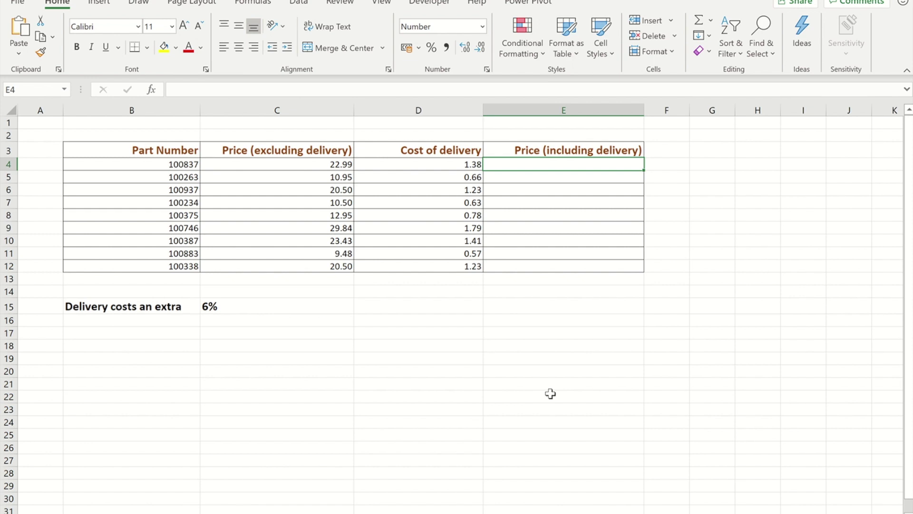
text(=)
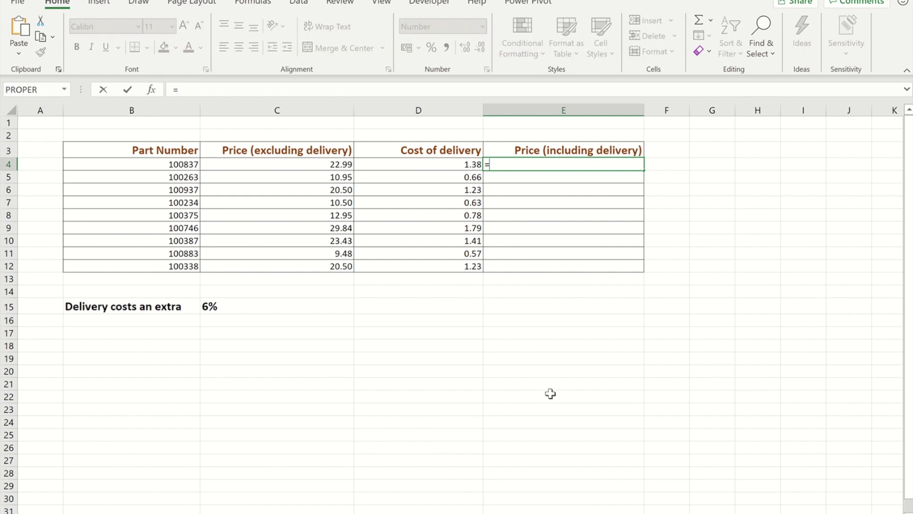
click(274, 164)
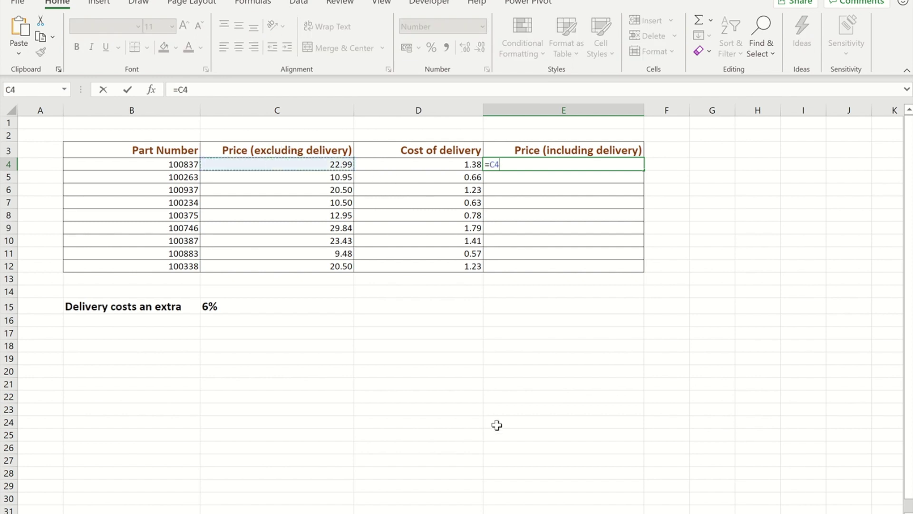
text(+)
click(437, 164)
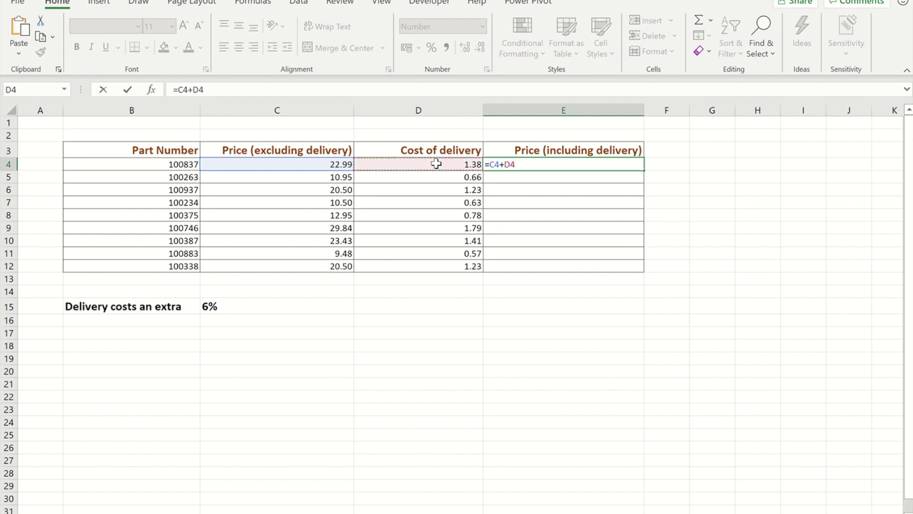
key(ctrl+Return)
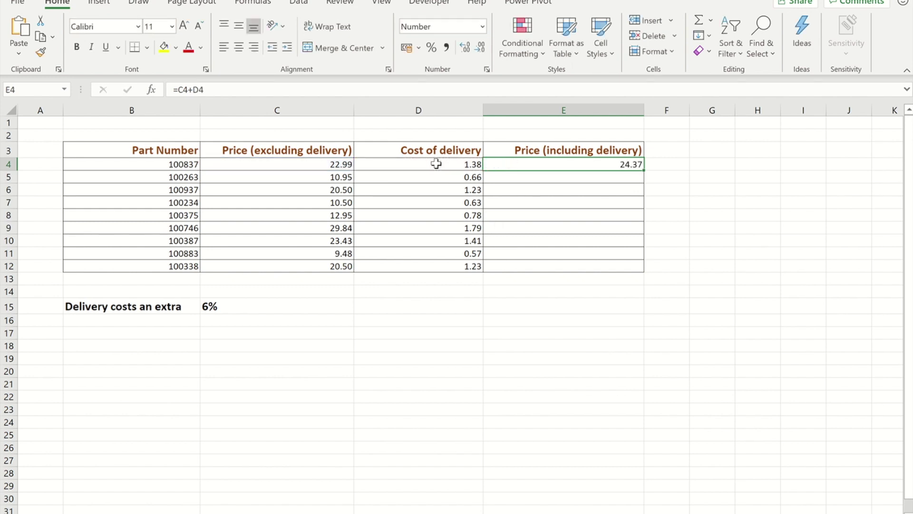
double_click(645, 170)
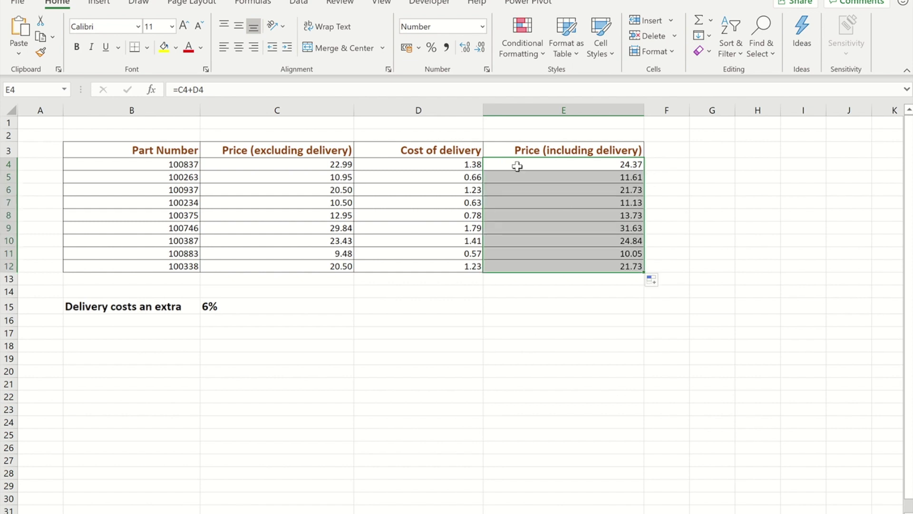